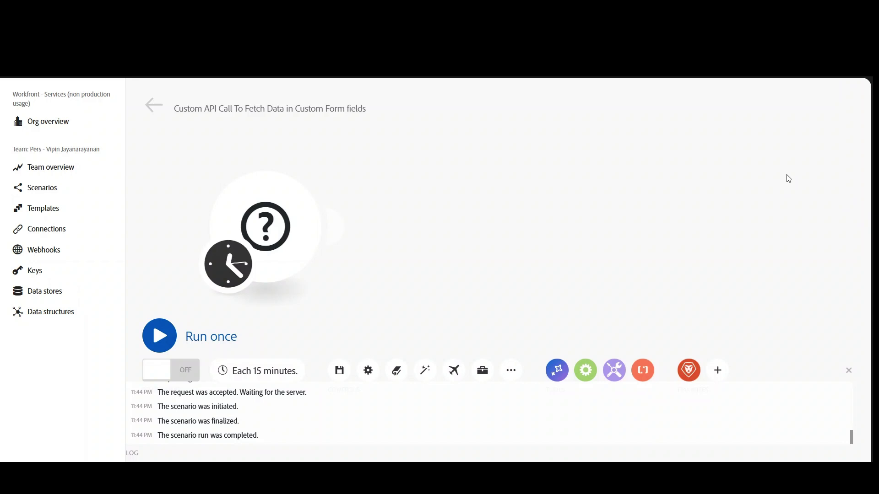
# Add an Adobe Workfront Custom API Call module to the scenario.
pyautogui.moveTo(490, 476)
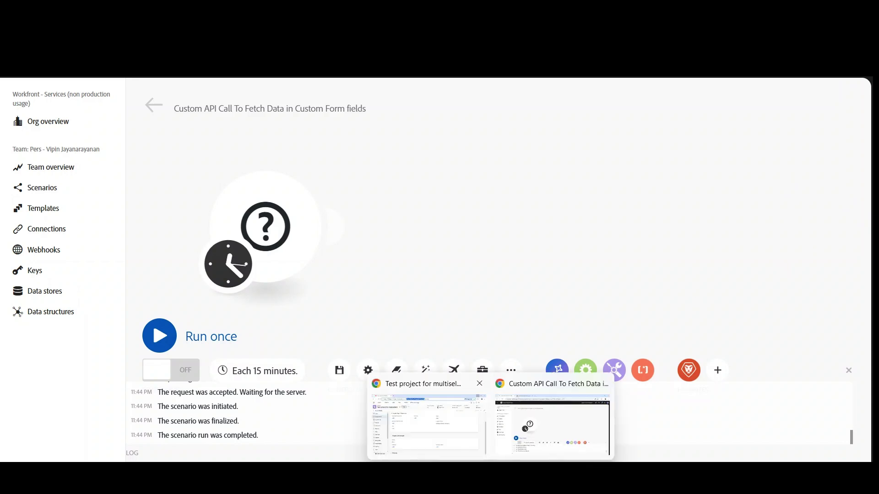
pyautogui.click(427, 422)
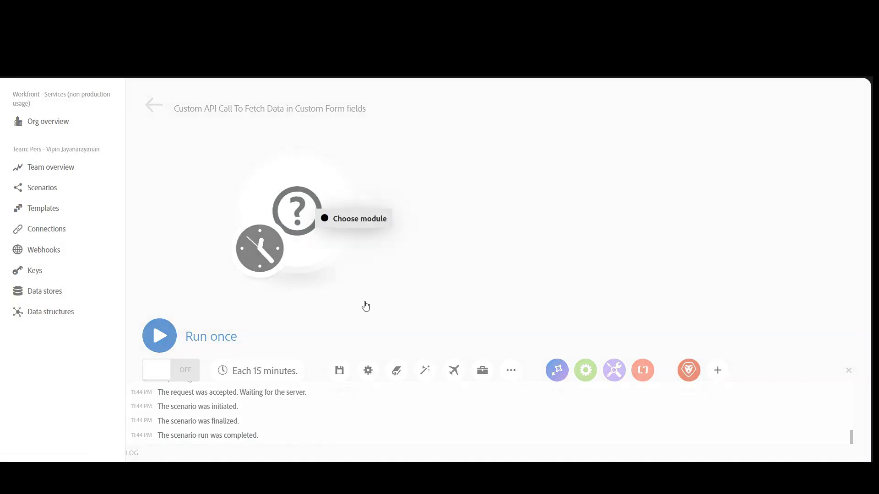
pyautogui.press('Return')
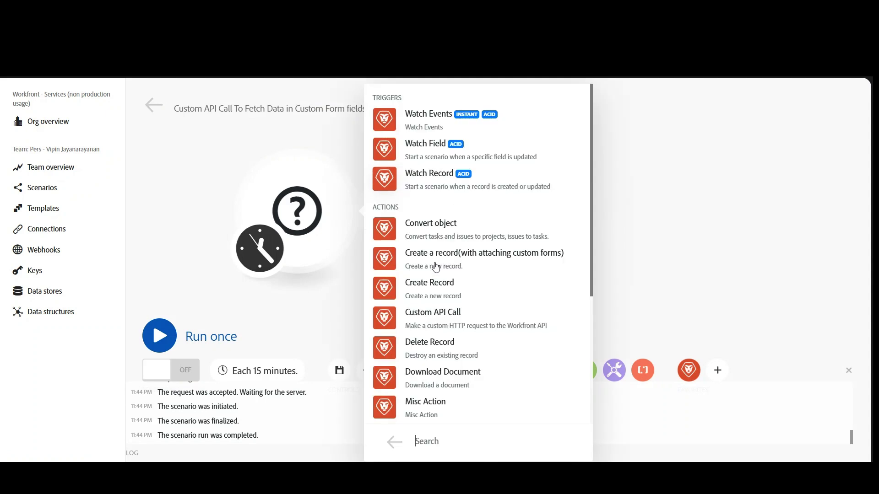
pyautogui.click(433, 319)
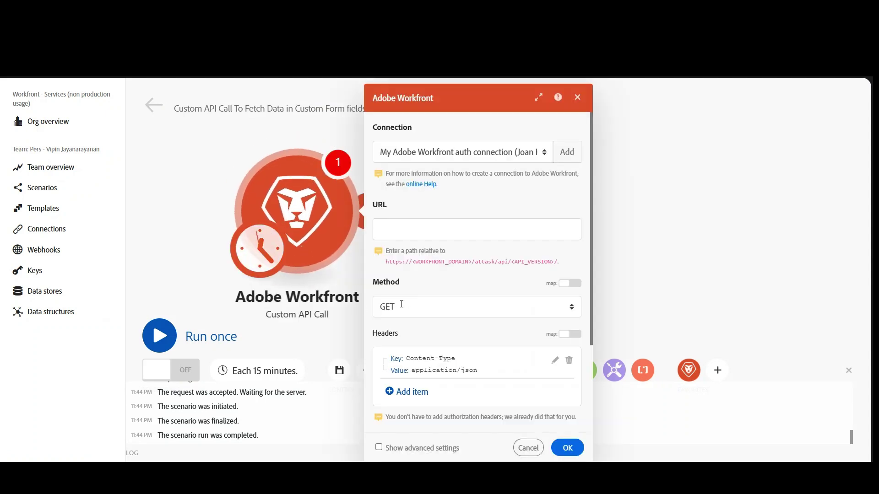
# Enter the URL proj/search?fields=ID,name,paramtervalues:*&ID= in the module.
pyautogui.write('proj')
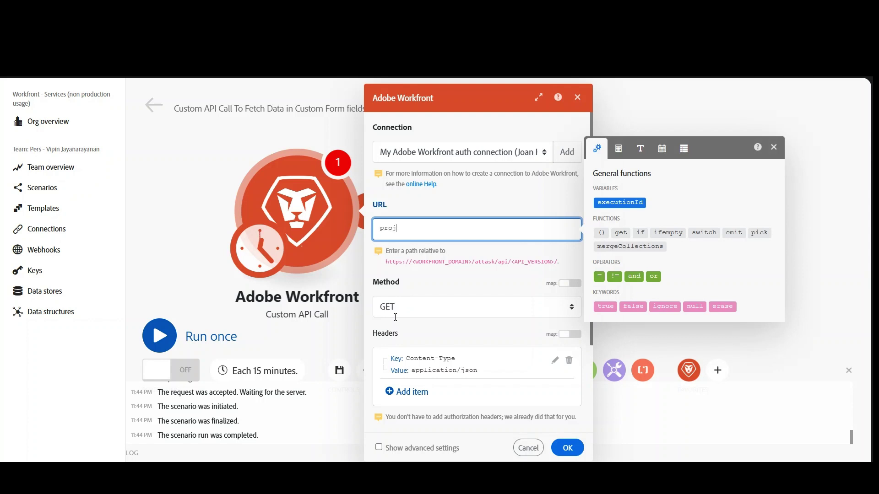
pyautogui.write('/search?fields=ID,name,')
pyautogui.write('param')
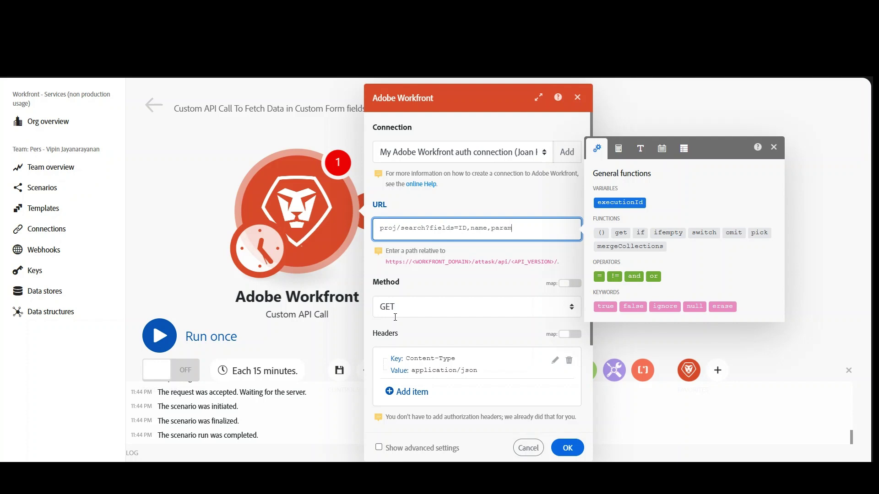
pyautogui.write('tervalues:*')
pyautogui.write('&')
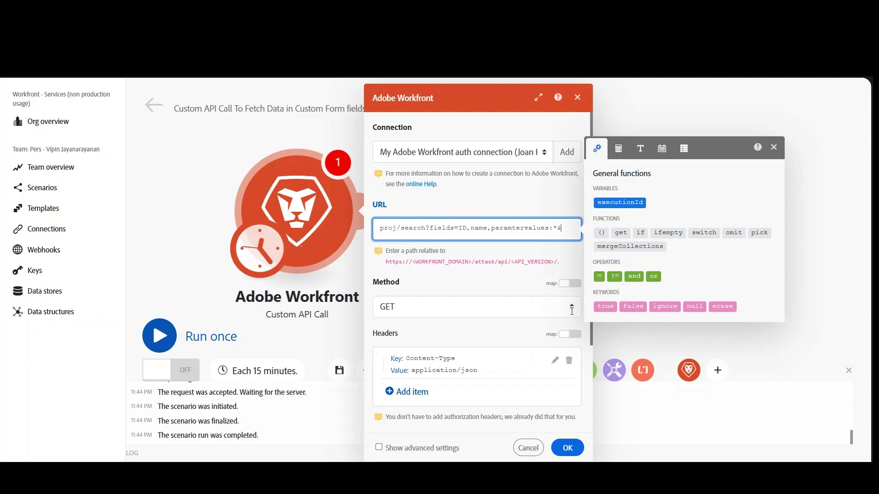
pyautogui.write('ID=')
# Copy the test project's ID from its Workfront page.
pyautogui.moveTo(490, 486)
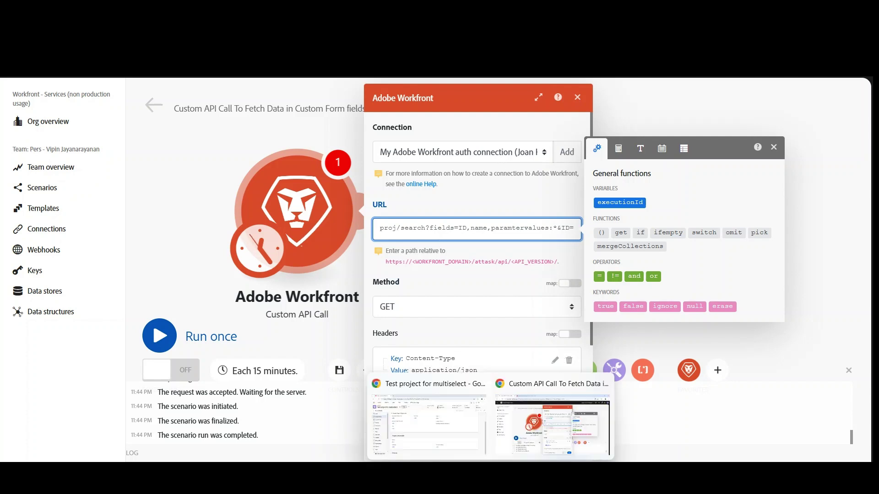
pyautogui.click(428, 422)
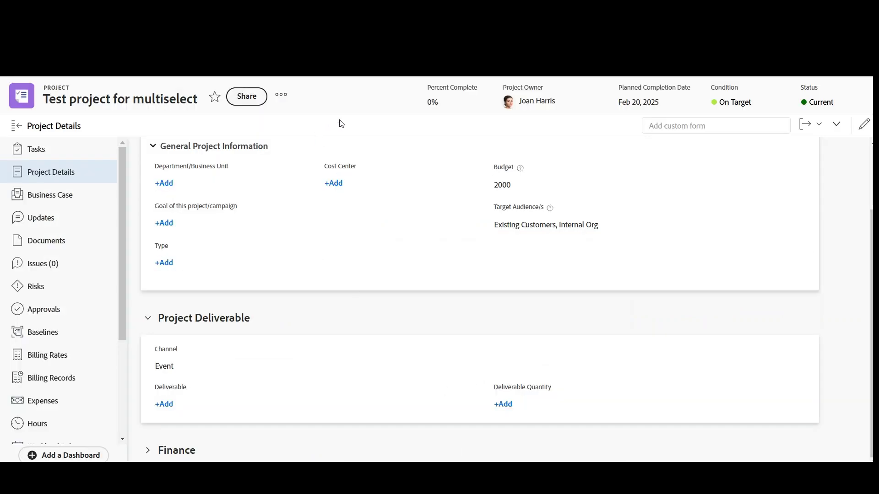
pyautogui.hotkey('alt', 'Tab')
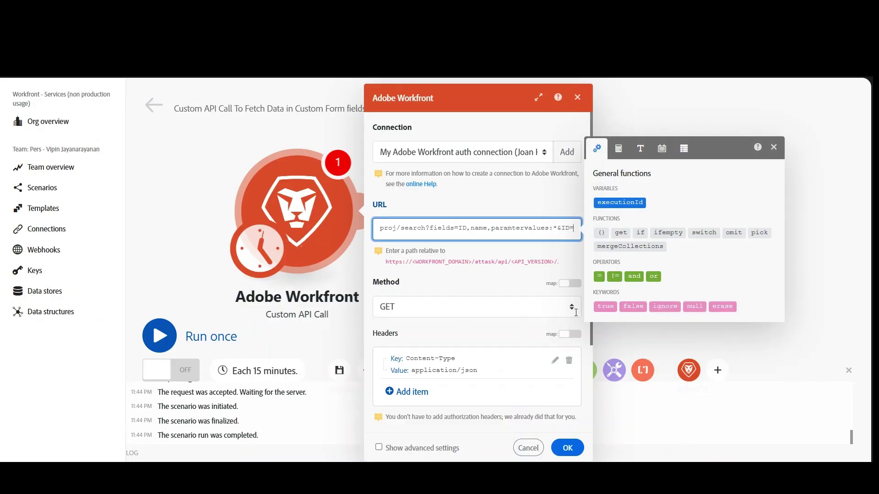
pyautogui.hotkey('ctrl', 'v')
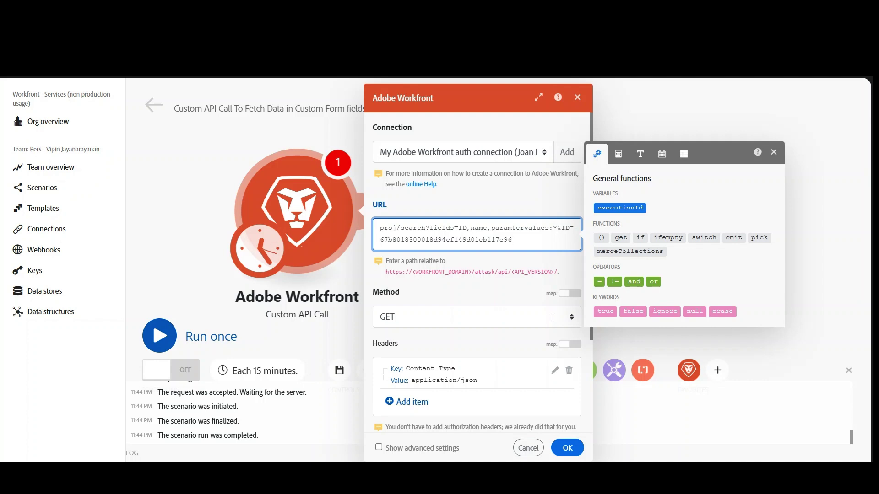
# Confirm the module and run it alone, which returns a 422 unsupported-field error.
pyautogui.click(568, 448)
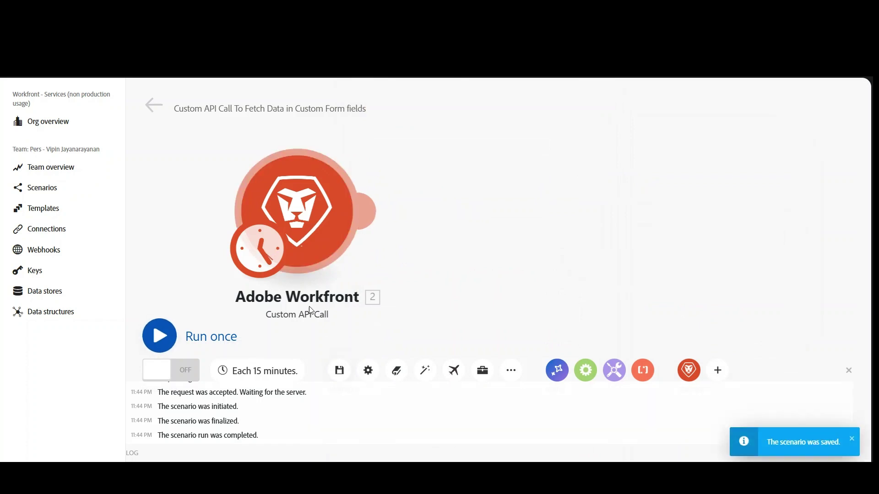
pyautogui.rightClick(314, 229)
pyautogui.click(359, 254)
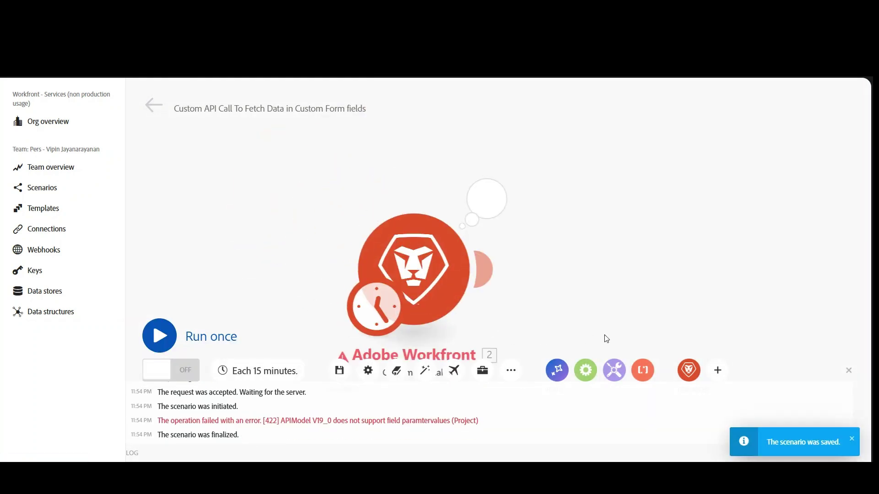
pyautogui.click(336, 339)
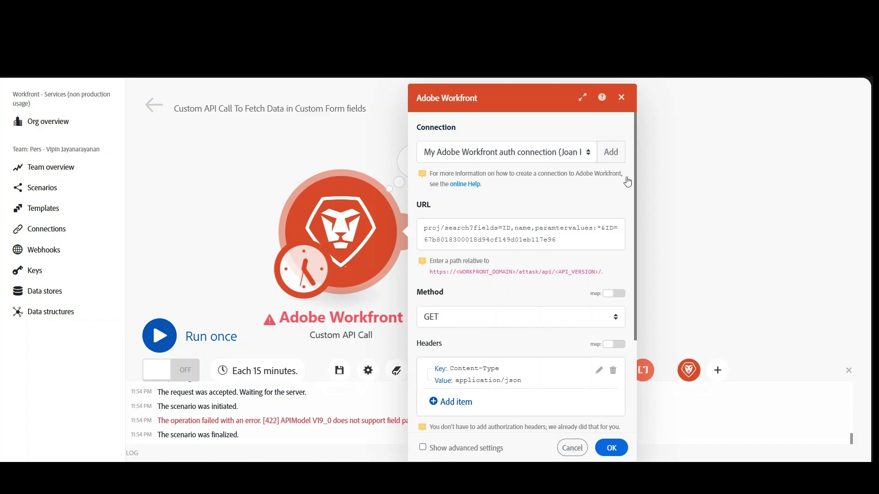
pyautogui.press('Escape')
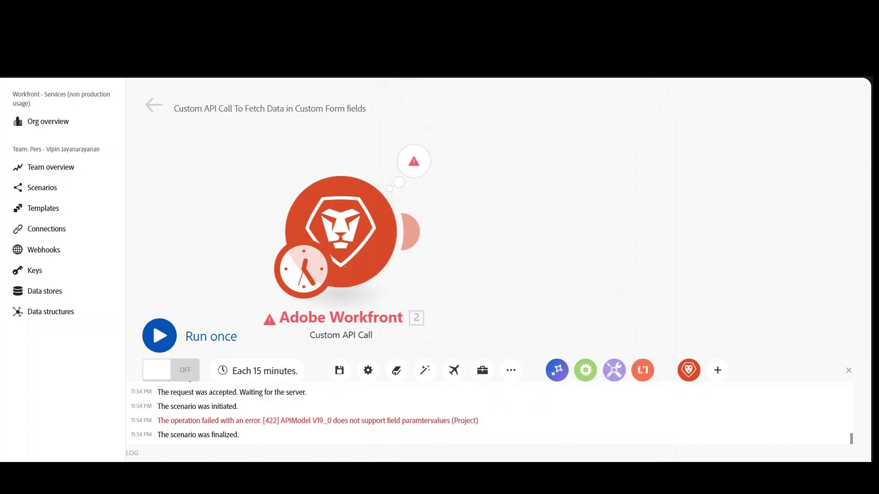
# Change paramtervalues to paramterValues in the URL and save the scenario.
pyautogui.click(363, 337)
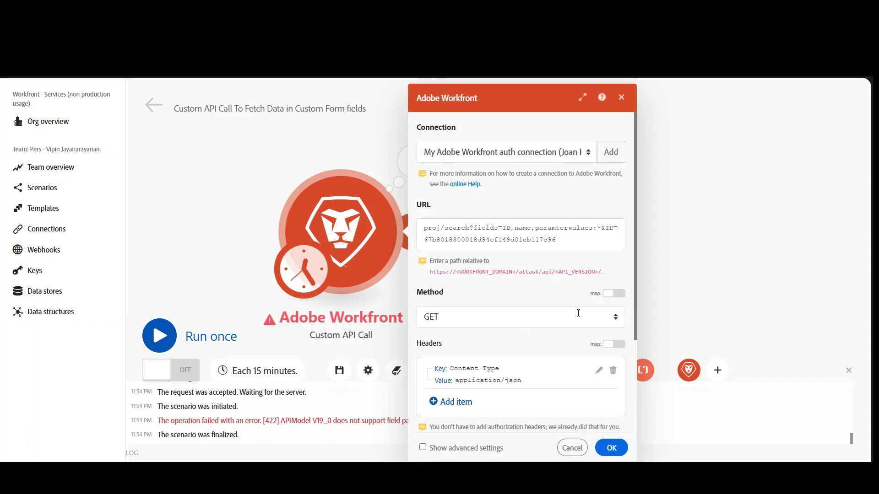
pyautogui.press('BackSpace')
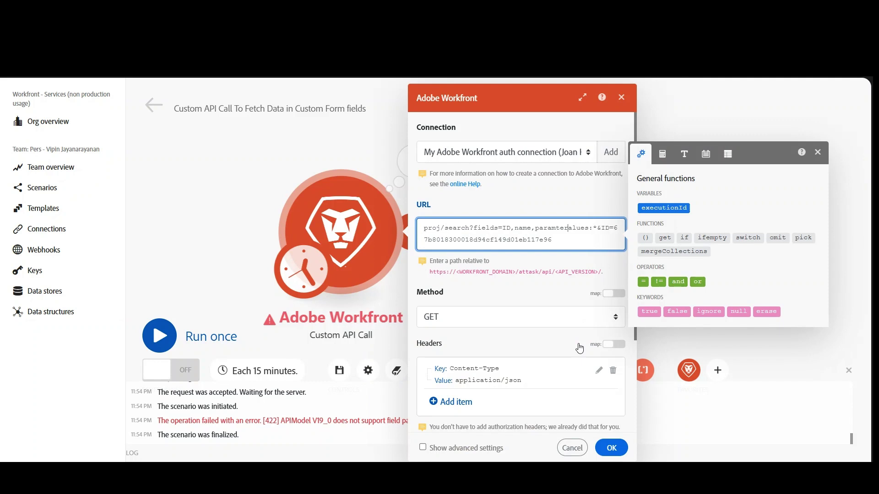
pyautogui.write('V')
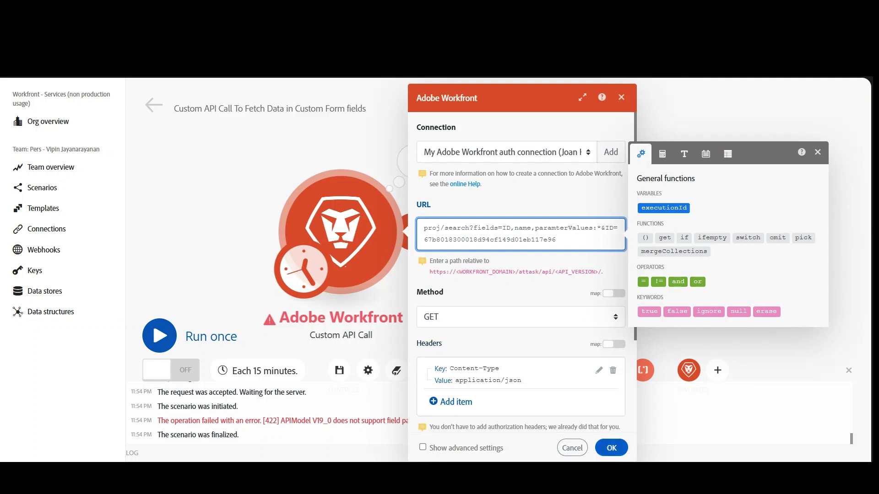
pyautogui.click(611, 447)
pyautogui.click(339, 370)
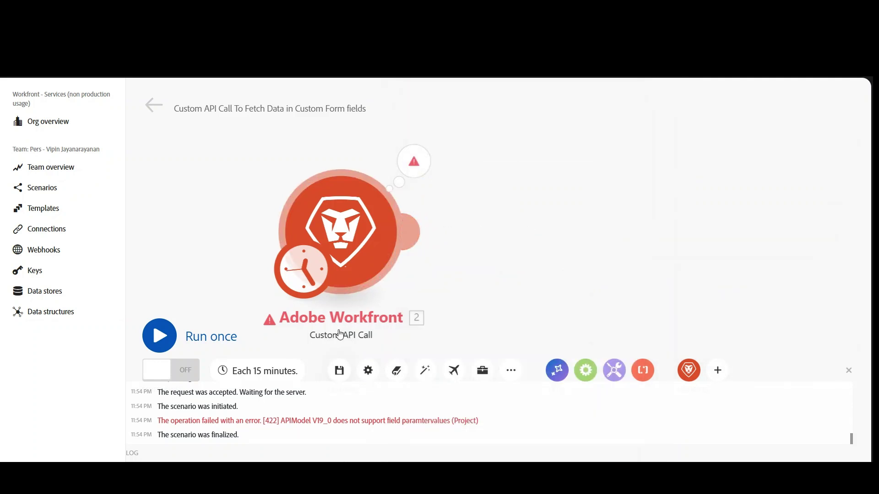
pyautogui.rightClick(344, 252)
# Rerun the module, correct the URL field to parameterValues, then run it alone again.
pyautogui.click(375, 362)
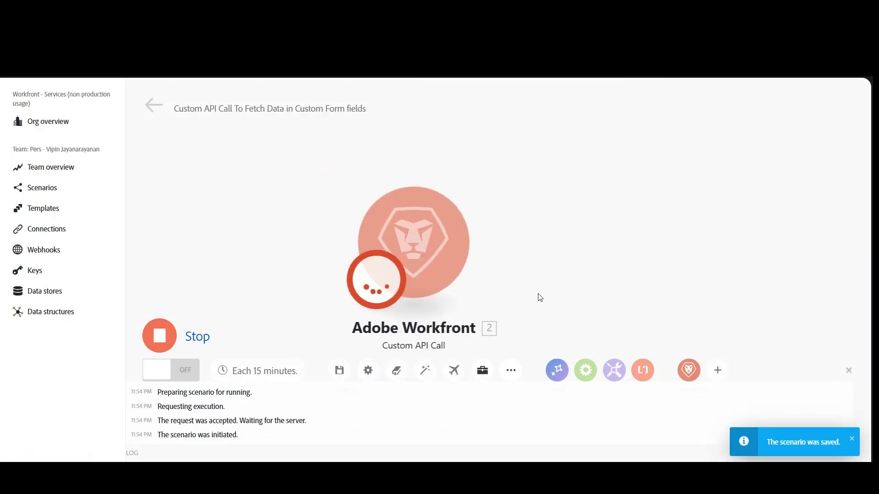
pyautogui.click(456, 325)
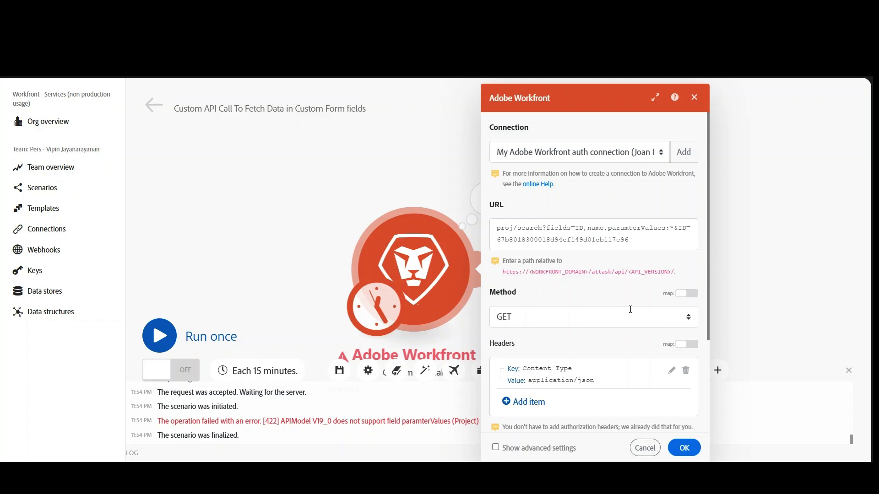
pyautogui.click(633, 229)
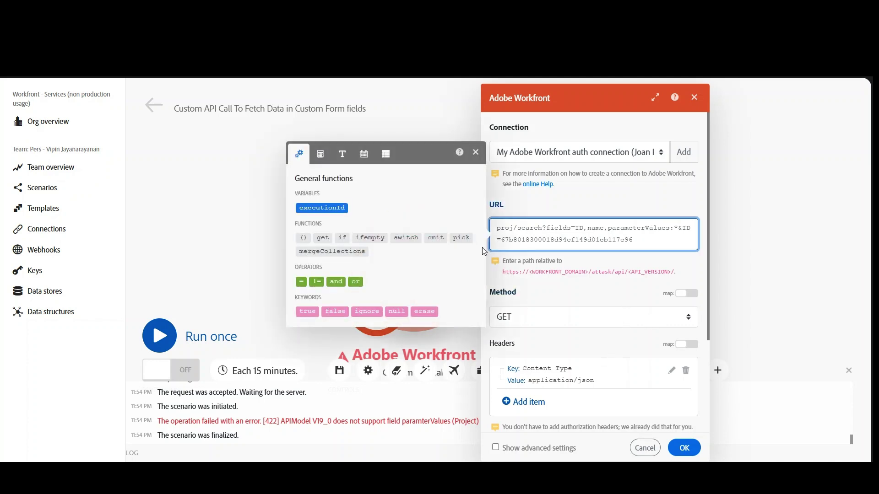
pyautogui.click(683, 447)
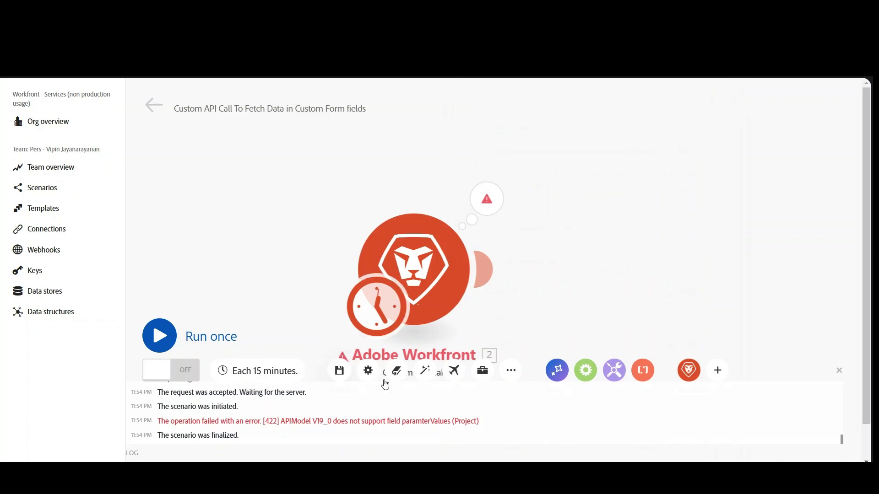
pyautogui.rightClick(416, 357)
pyautogui.click(458, 304)
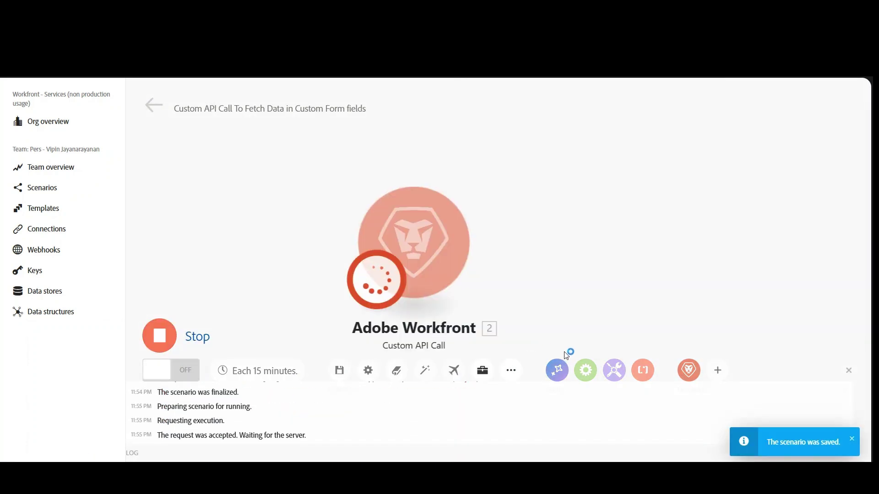
# Review the output bundle JSON showing Channel Event, Budget 2000 and two target audiences.
pyautogui.click(409, 226)
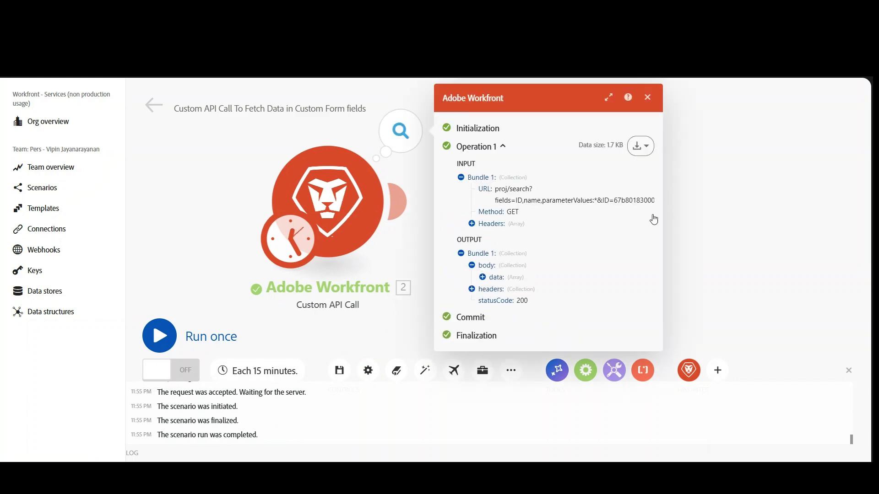
pyautogui.click(641, 145)
pyautogui.click(604, 190)
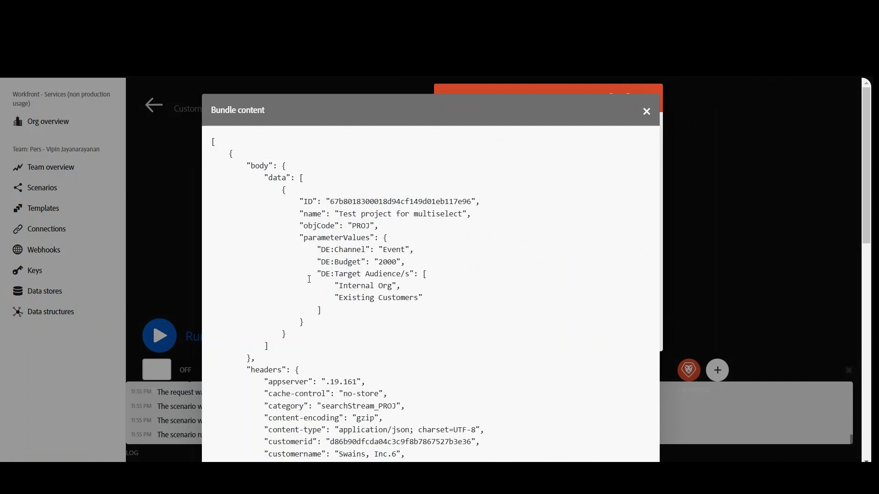
pyautogui.moveTo(334, 202); pyautogui.dragTo(471, 214)
pyautogui.click(374, 214)
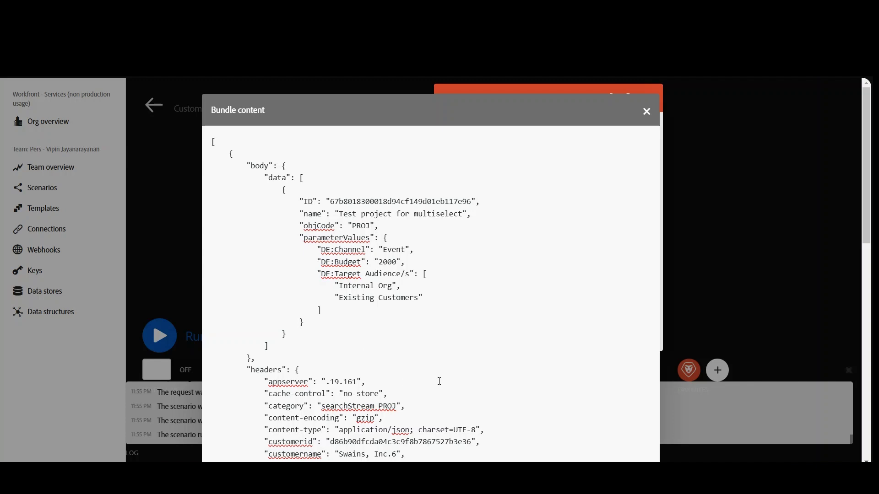
pyautogui.click(759, 287)
pyautogui.click(734, 286)
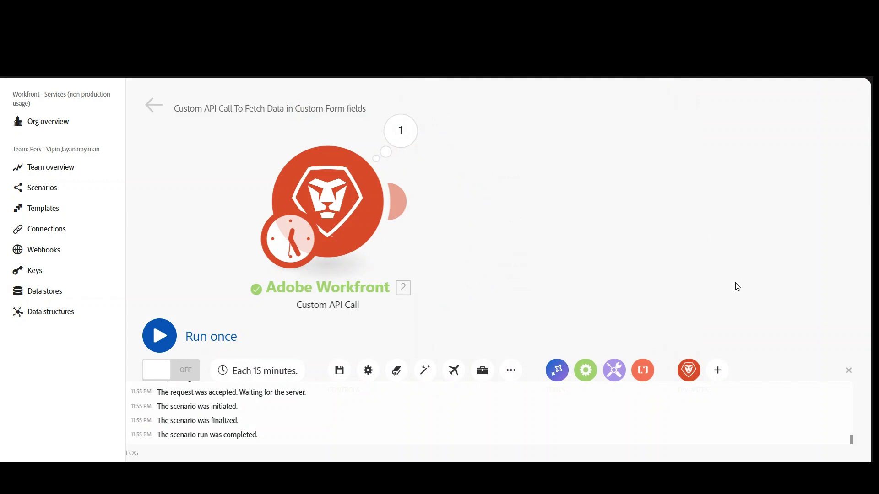